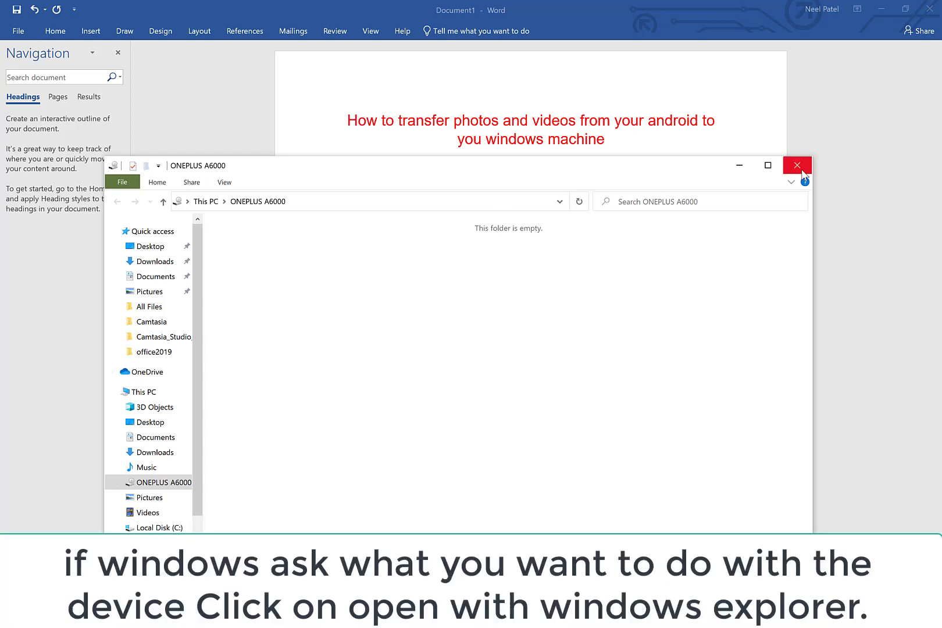
# Reopen File Explorer at This PC, open the ONEPLUS A6000 phone, and return to This PC.
pyautogui.click(802, 169)
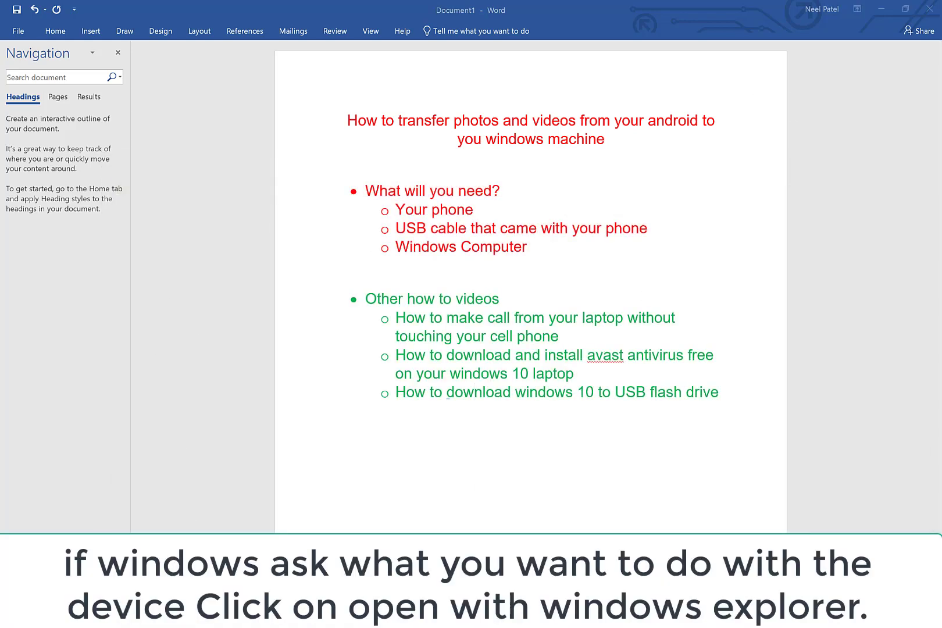
pyautogui.press('super+e')
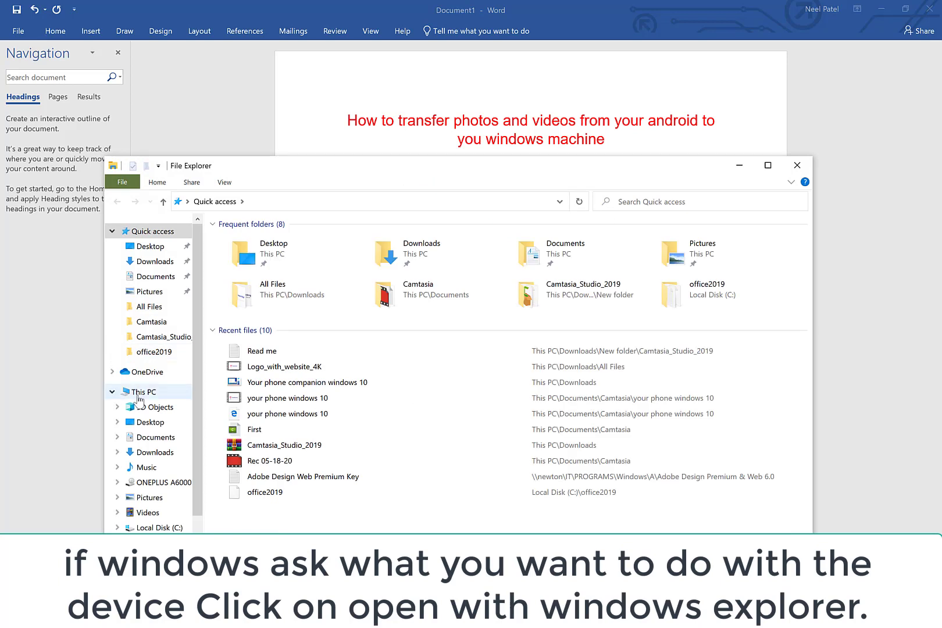
pyautogui.click(138, 395)
pyautogui.click(283, 367)
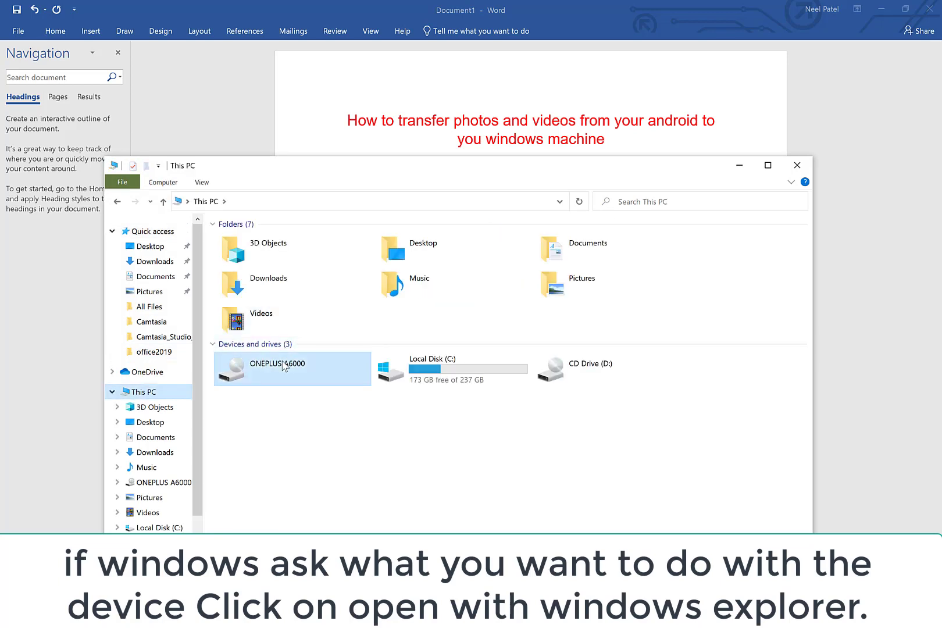
pyautogui.doubleClick(283, 367)
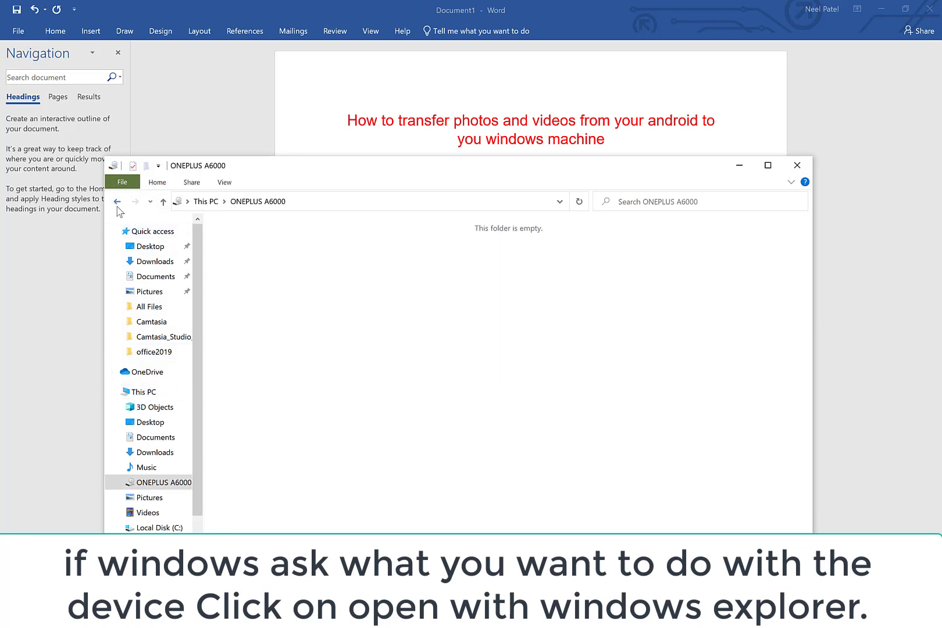
pyautogui.click(118, 203)
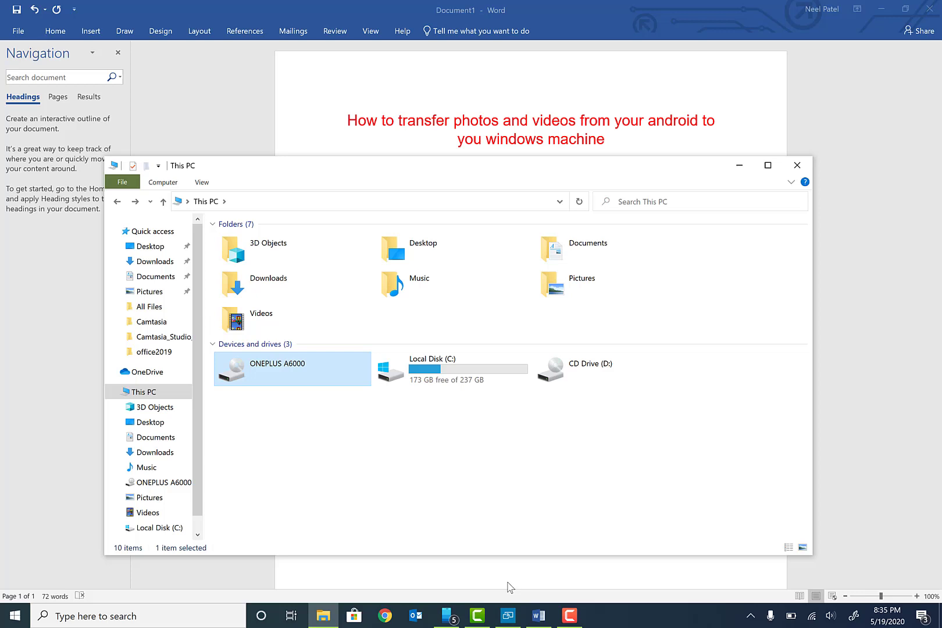
# Set the mirrored phone's USB preference to File Transfer, then close the Explorer window.
pyautogui.click(507, 614)
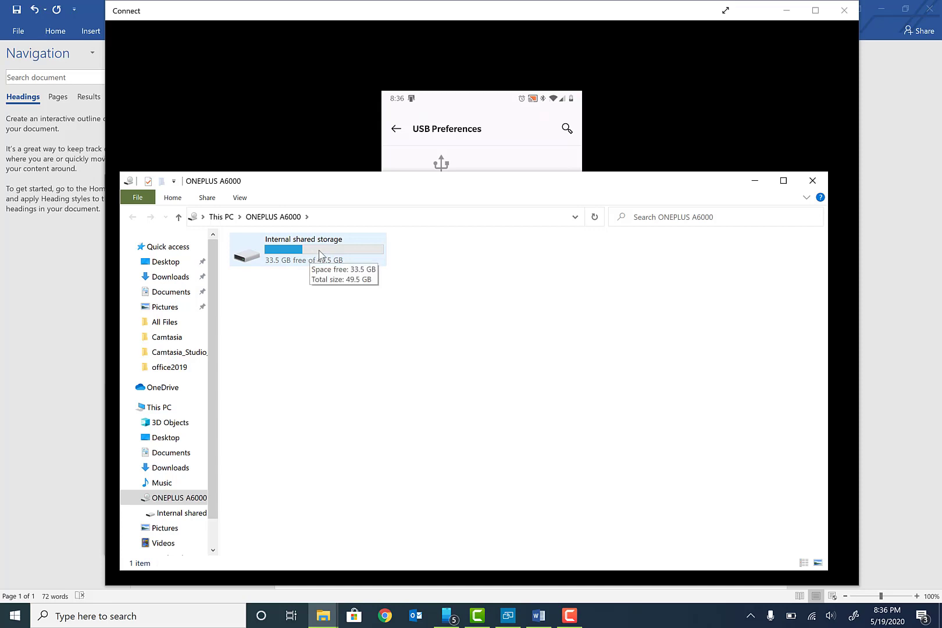
pyautogui.click(813, 181)
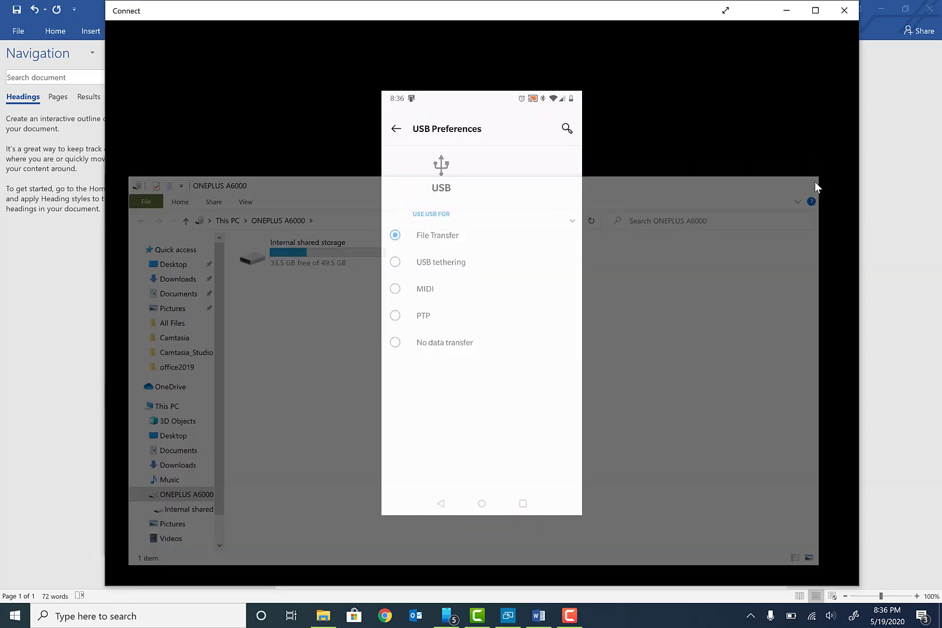
# Search 'this' from the Start menu to open a new This PC window.
pyautogui.click(16, 609)
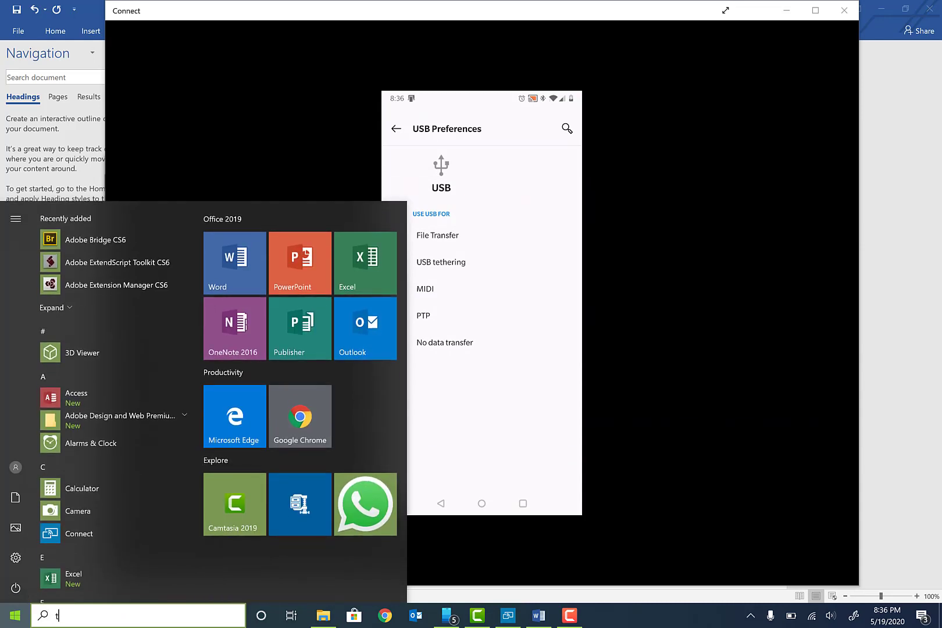
pyautogui.write('this')
pyautogui.press('Return')
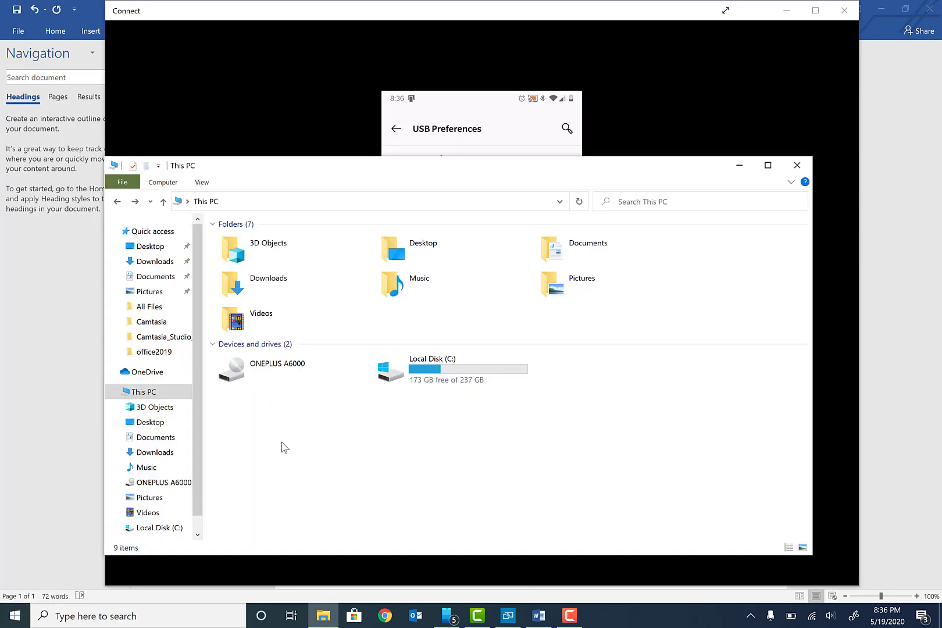
# Browse ONEPLUS A6000 > Internal shared storage > DCIM.
pyautogui.doubleClick(288, 380)
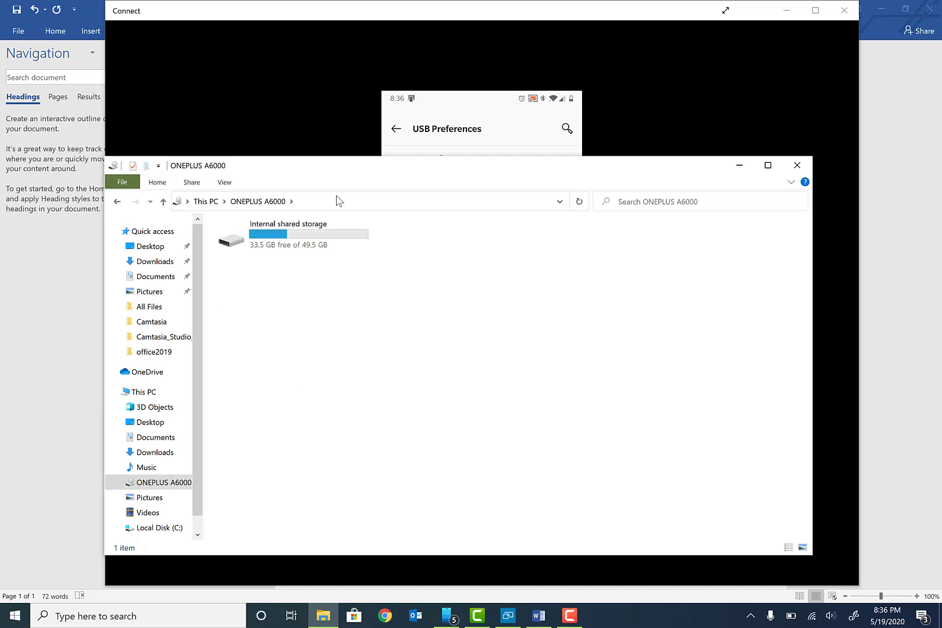
pyautogui.doubleClick(301, 243)
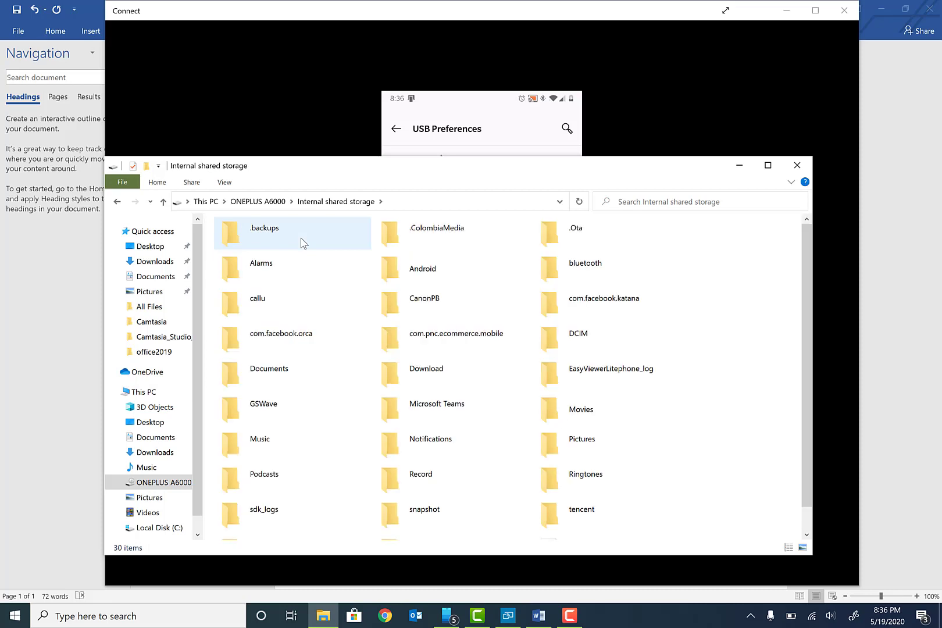
pyautogui.scroll(-2, 471, 429)
pyautogui.scroll(2, 471, 429)
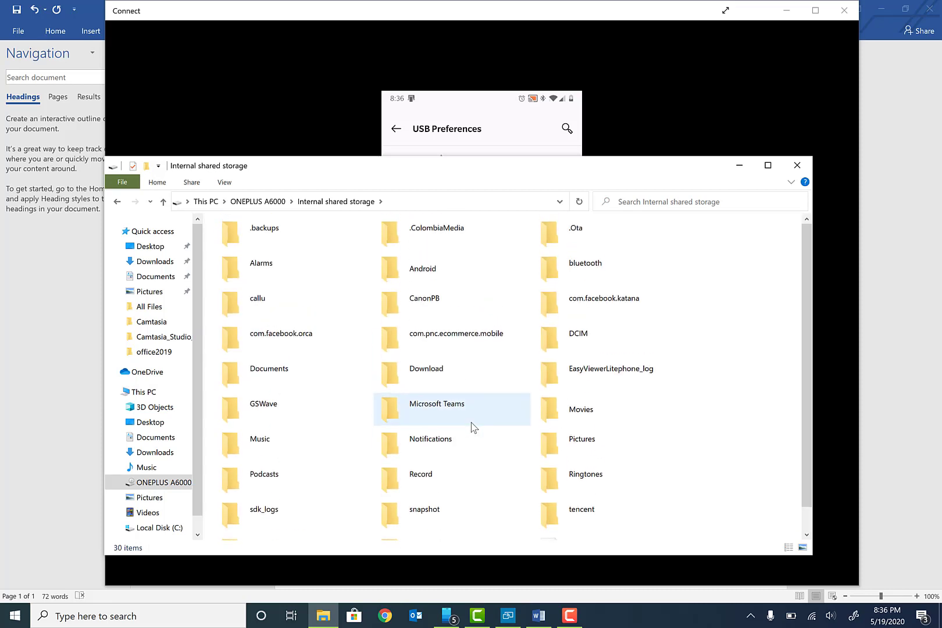
pyautogui.doubleClick(622, 352)
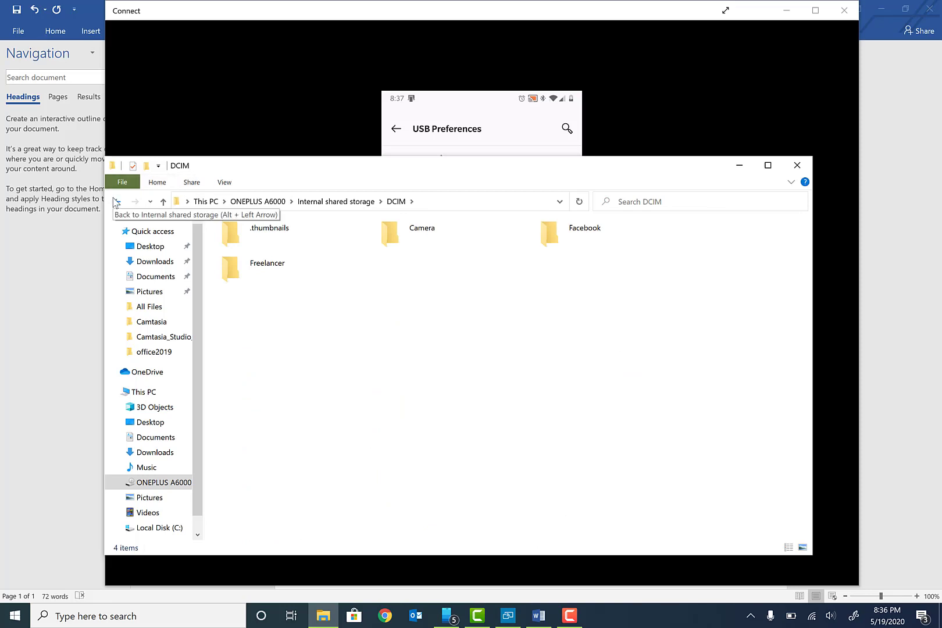
pyautogui.click(116, 202)
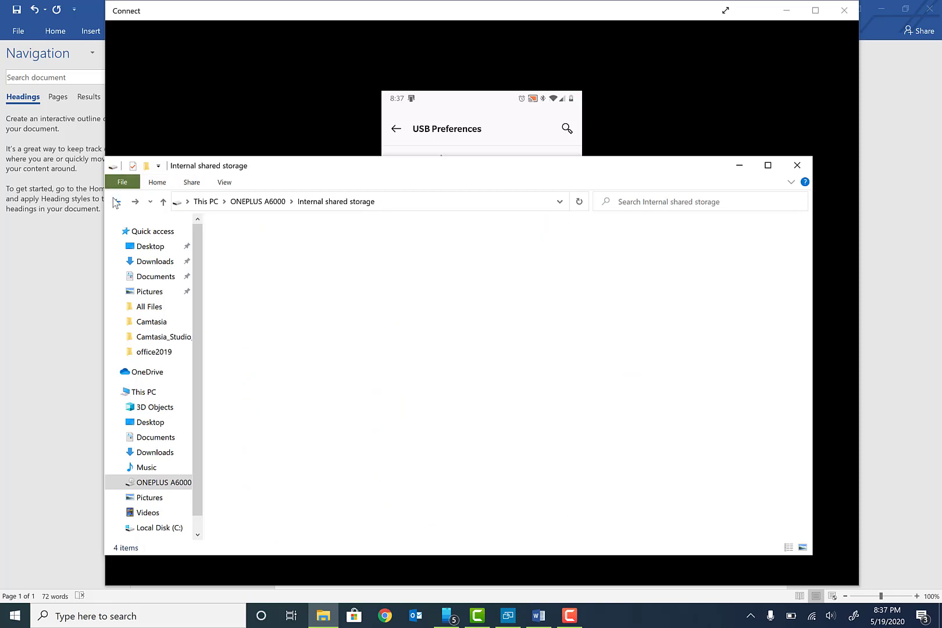
pyautogui.doubleClick(563, 342)
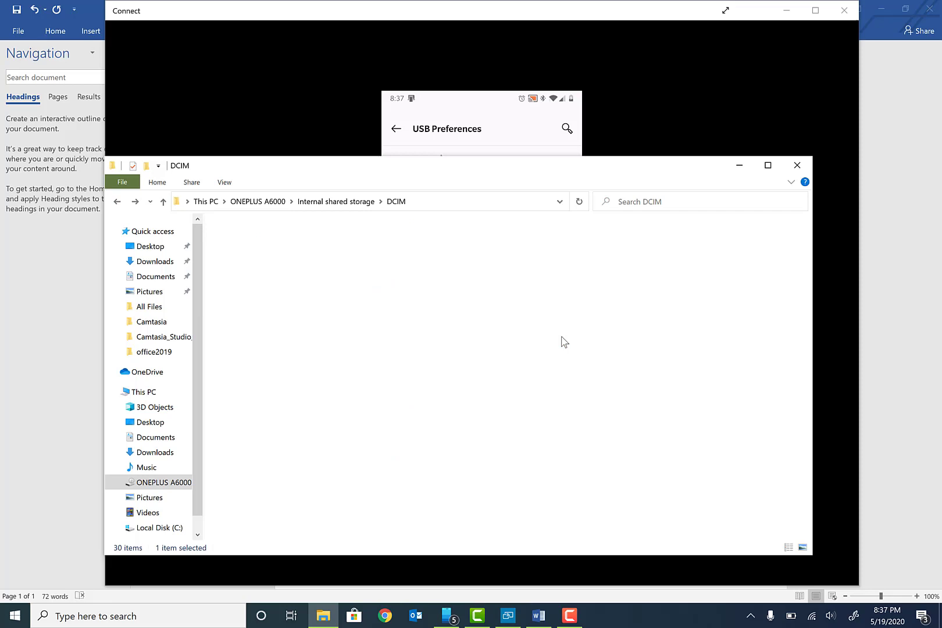
# Look inside the Camera folder, then go back to DCIM.
pyautogui.click(432, 242)
pyautogui.doubleClick(432, 243)
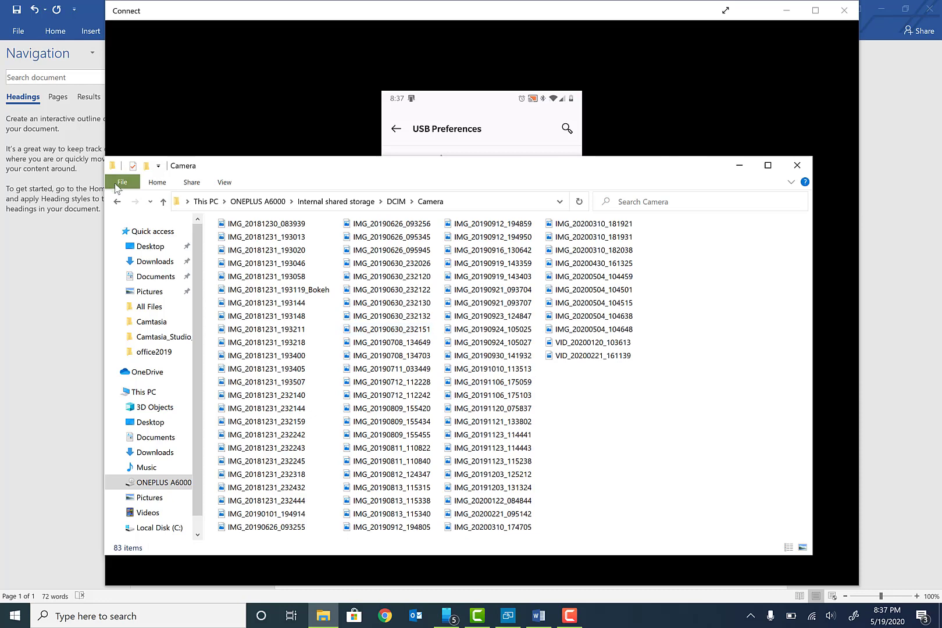
pyautogui.click(116, 202)
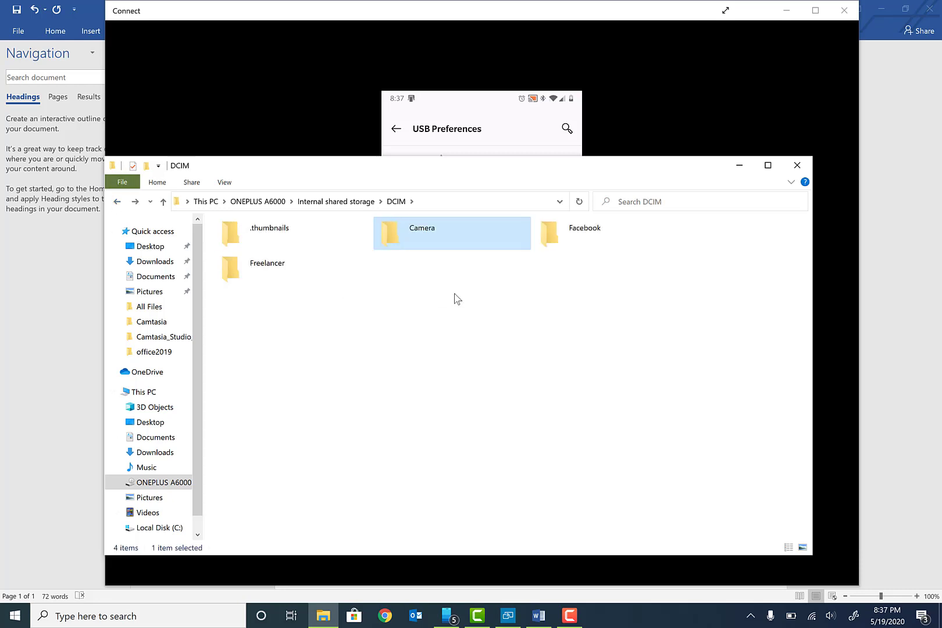
# Copy the phone's Camera folder and paste it onto the Windows desktop.
pyautogui.rightClick(456, 242)
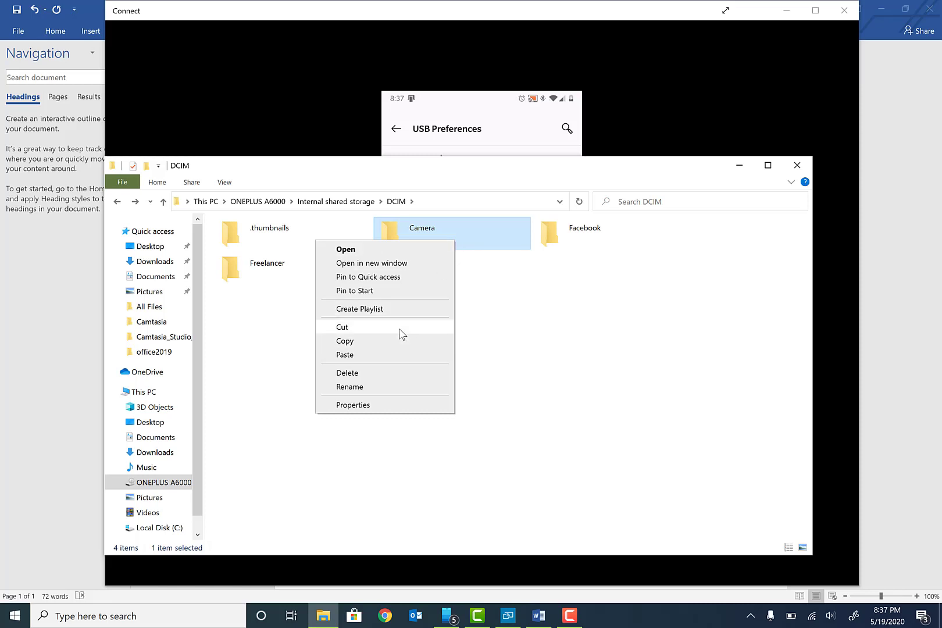
pyautogui.click(390, 343)
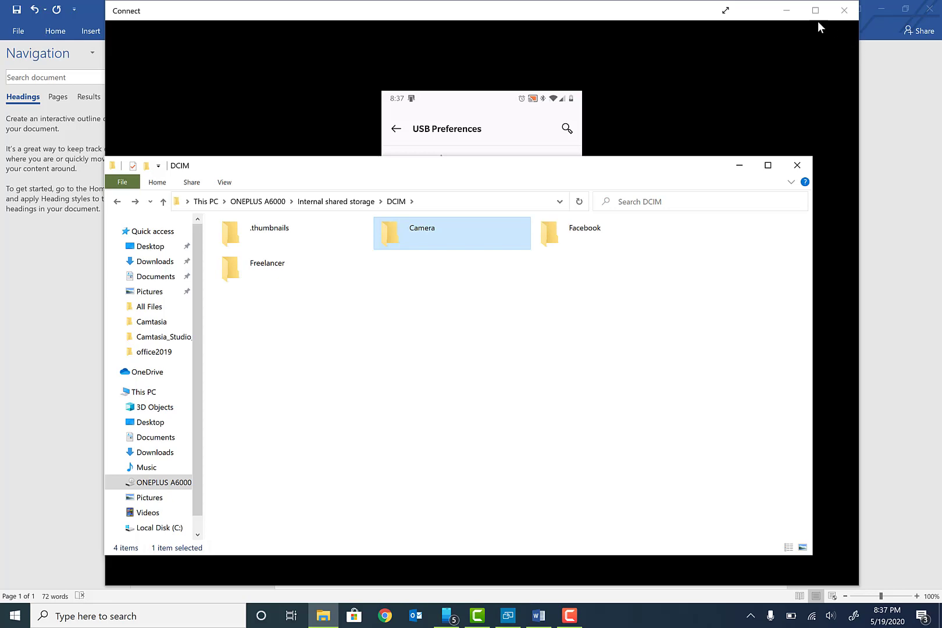
pyautogui.click(786, 10)
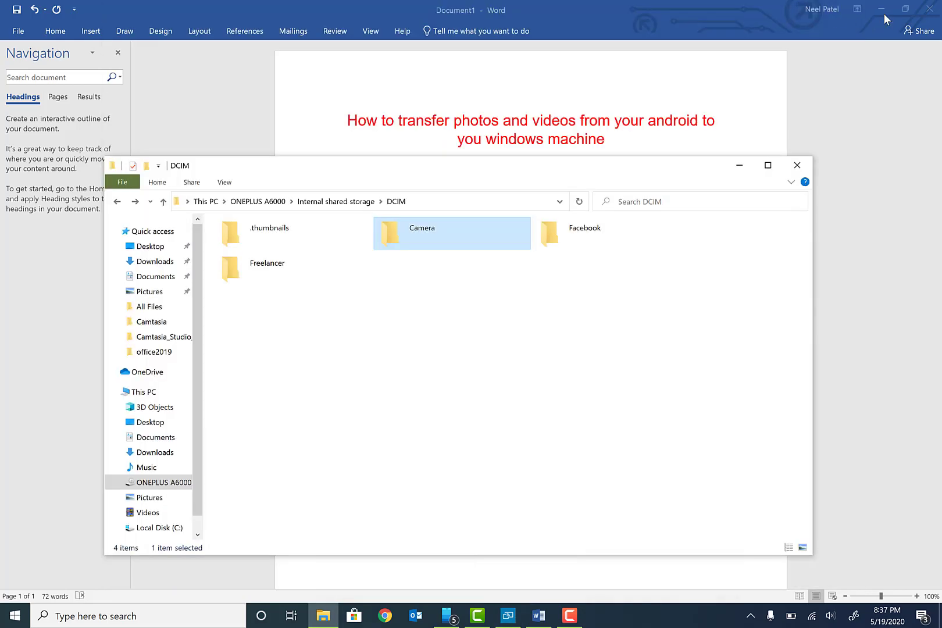
pyautogui.click(883, 11)
pyautogui.click(23, 254)
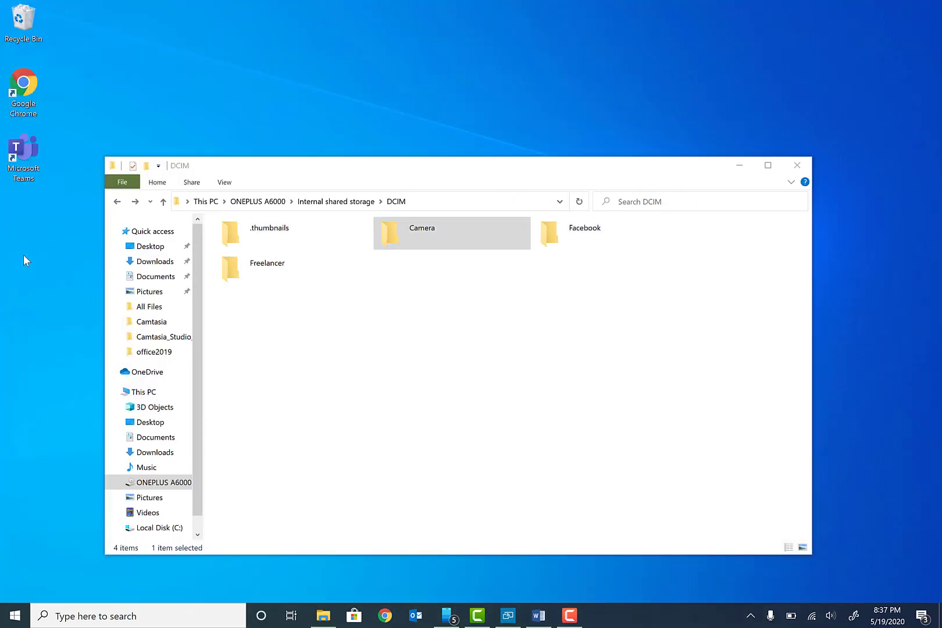
pyautogui.rightClick(24, 255)
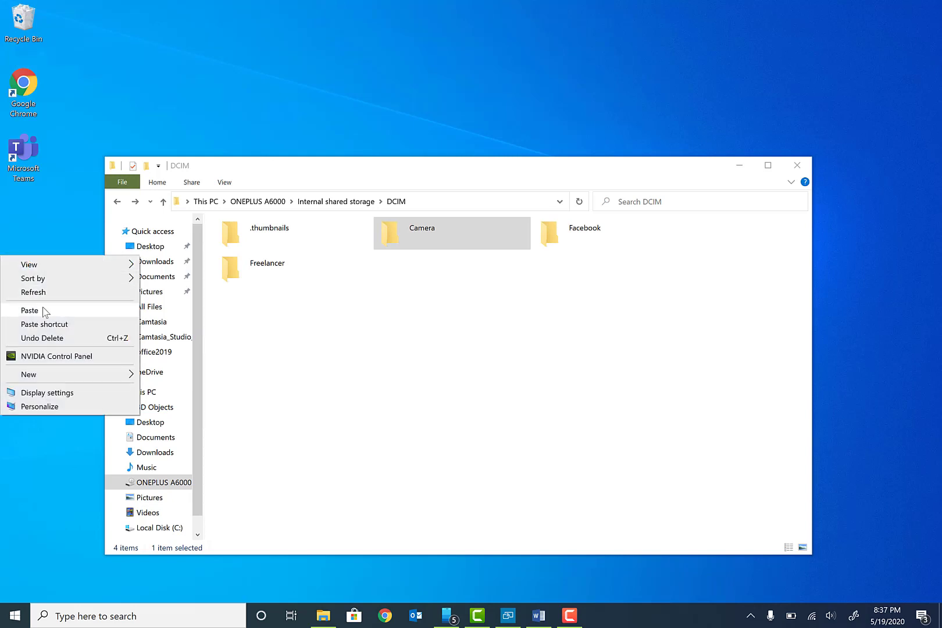
pyautogui.click(42, 309)
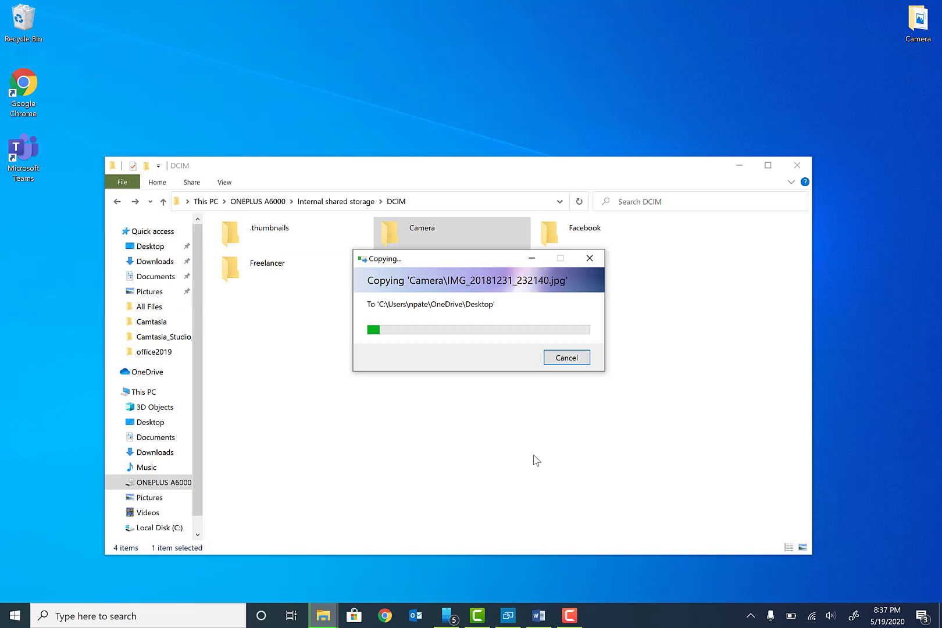
# Check the File Transfer setting in Your Phone, then minimise the Your Phone and mirror windows.
pyautogui.click(507, 617)
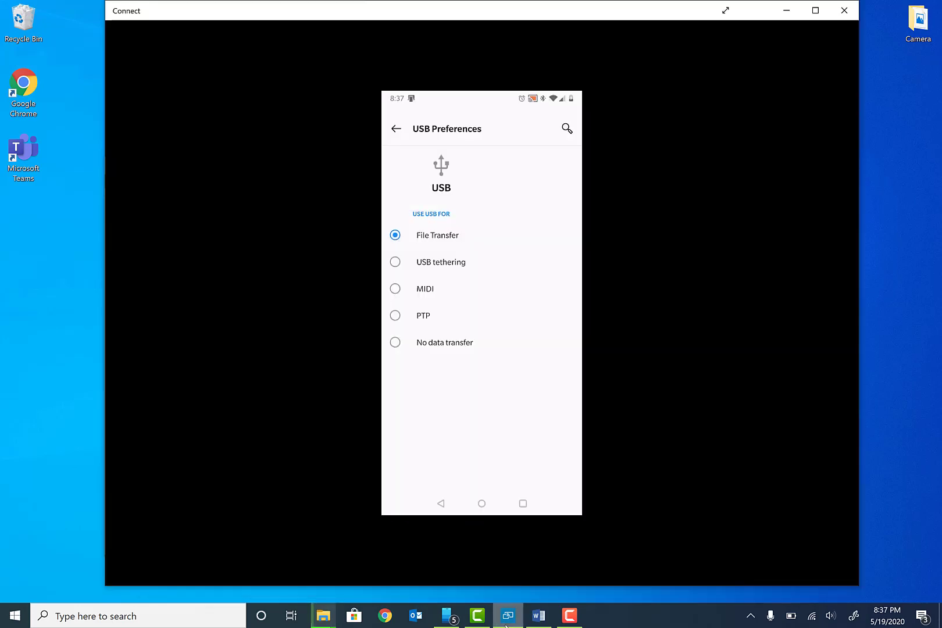
pyautogui.rightClick(507, 624)
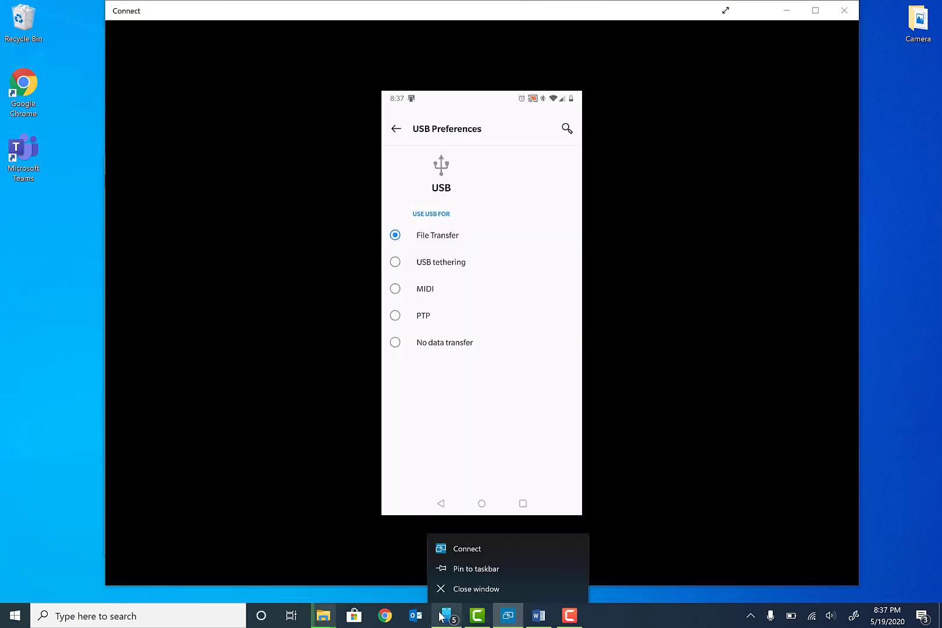
pyautogui.click(442, 616)
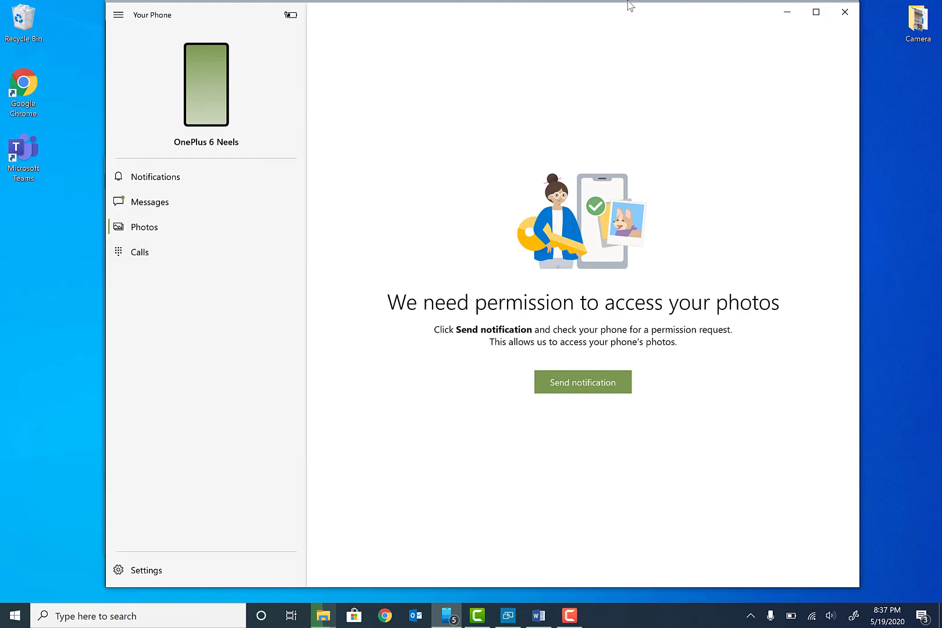
pyautogui.click(781, 16)
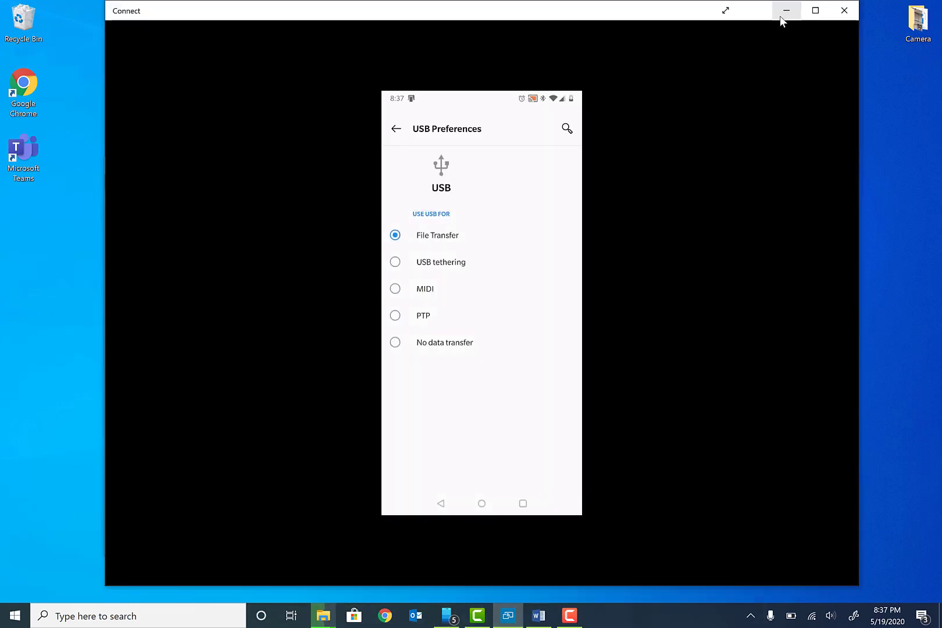
pyautogui.click(780, 15)
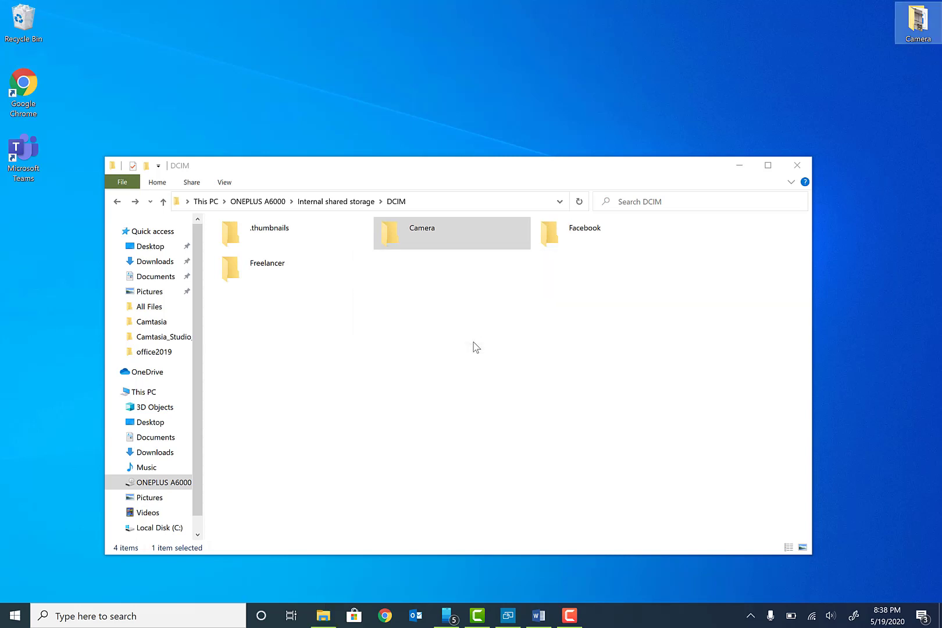
# Drag the copied Camera folder to the desktop's left column and open it to check its photos and videos.
pyautogui.moveTo(928, 40); pyautogui.dragTo(27, 256)
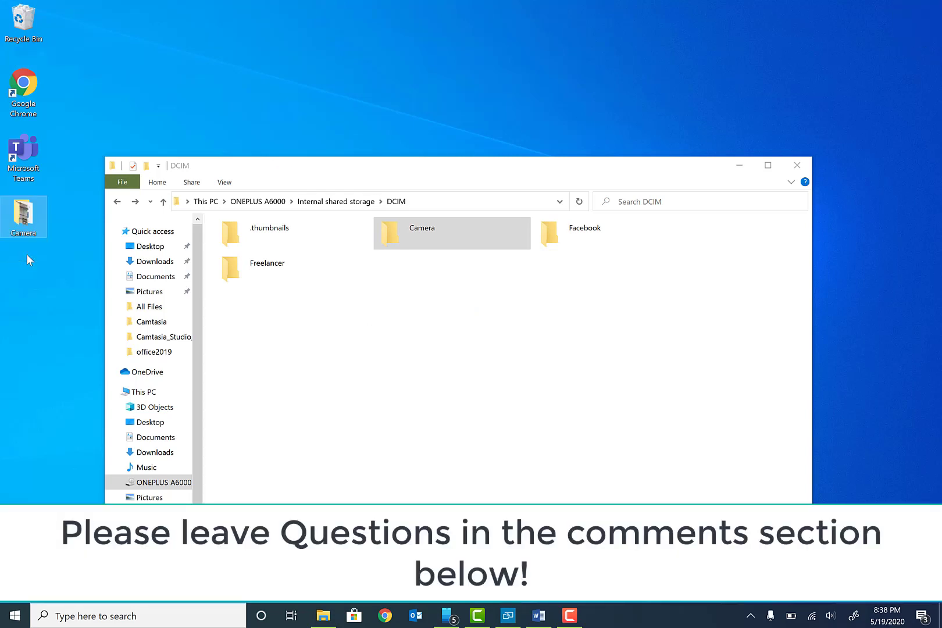
pyautogui.doubleClick(36, 218)
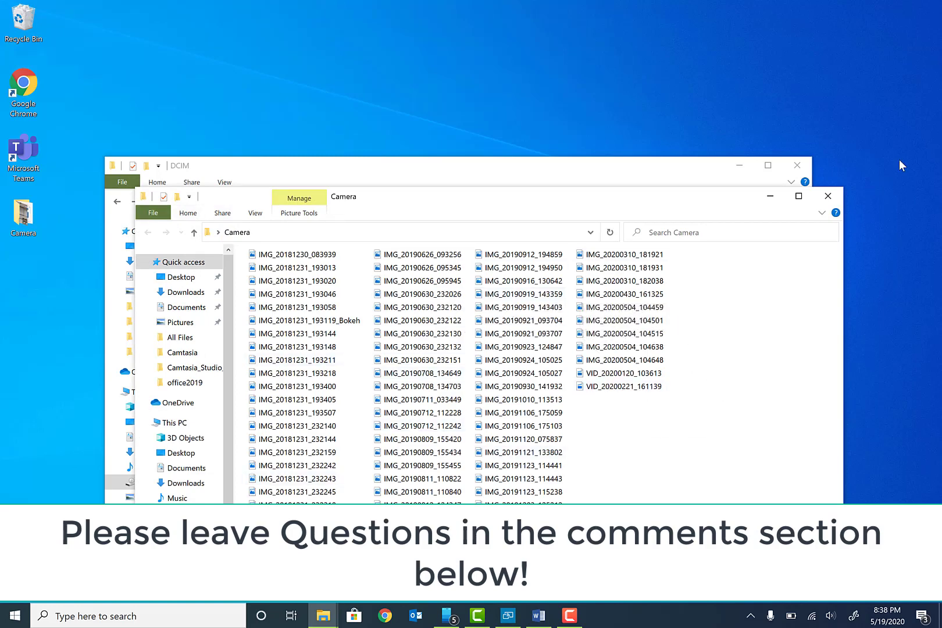
pyautogui.click(829, 201)
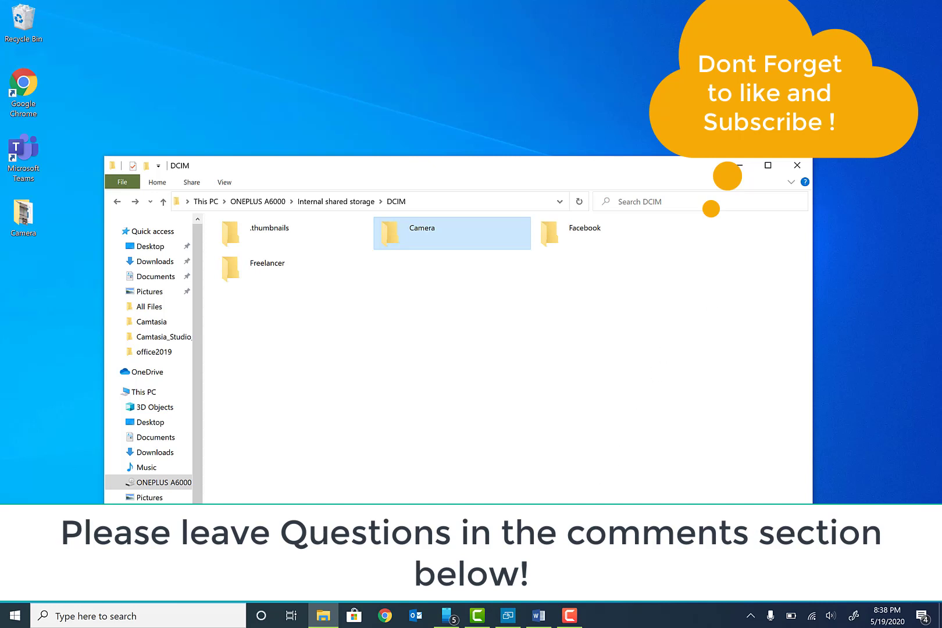
pyautogui.click(578, 621)
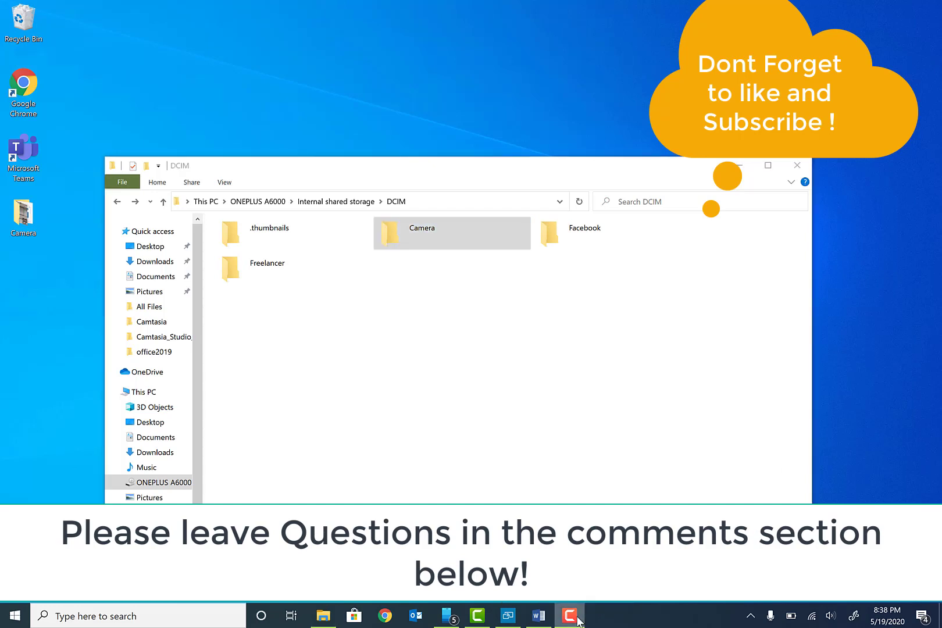